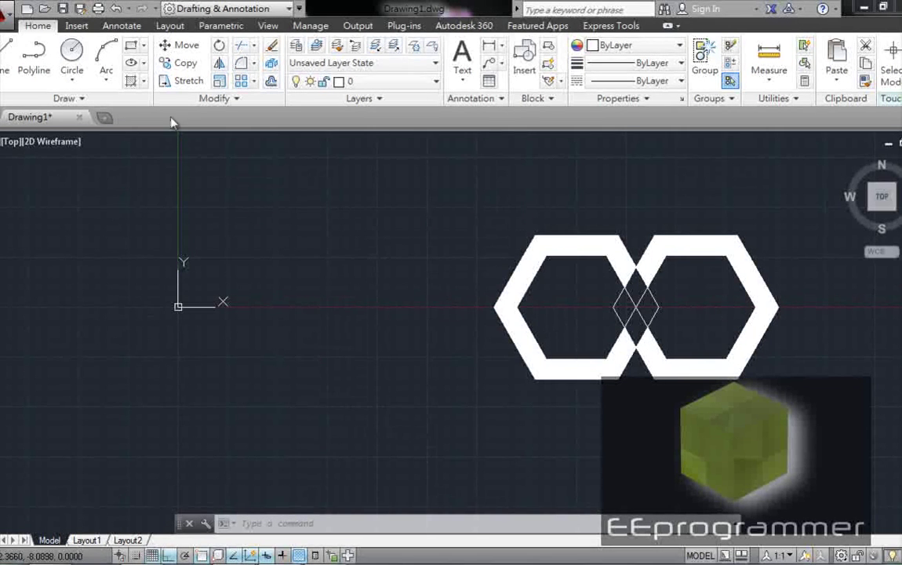
# - Draw a 6-sided polygon inscribed in a circle, centred at 0,0, with radius 3
pyautogui.click(144, 48)
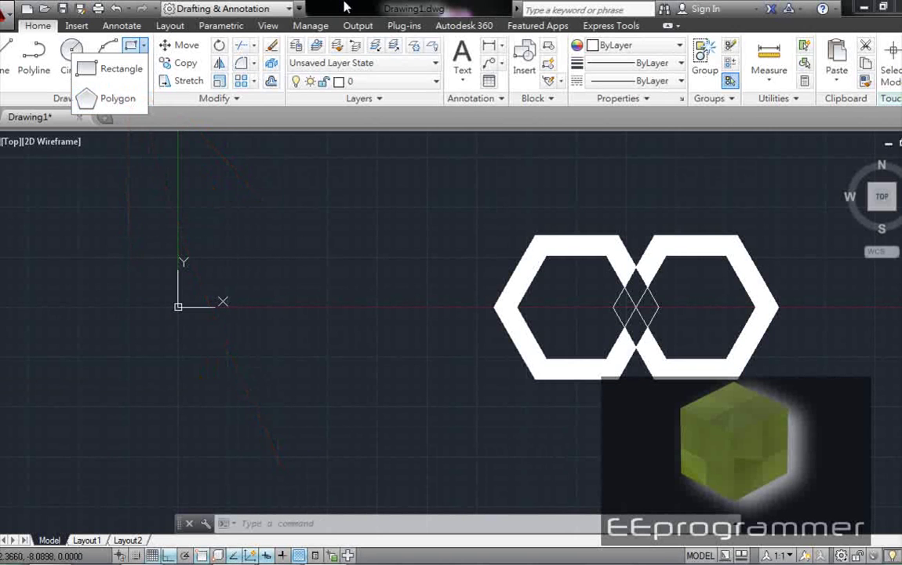
pyautogui.write('poly')
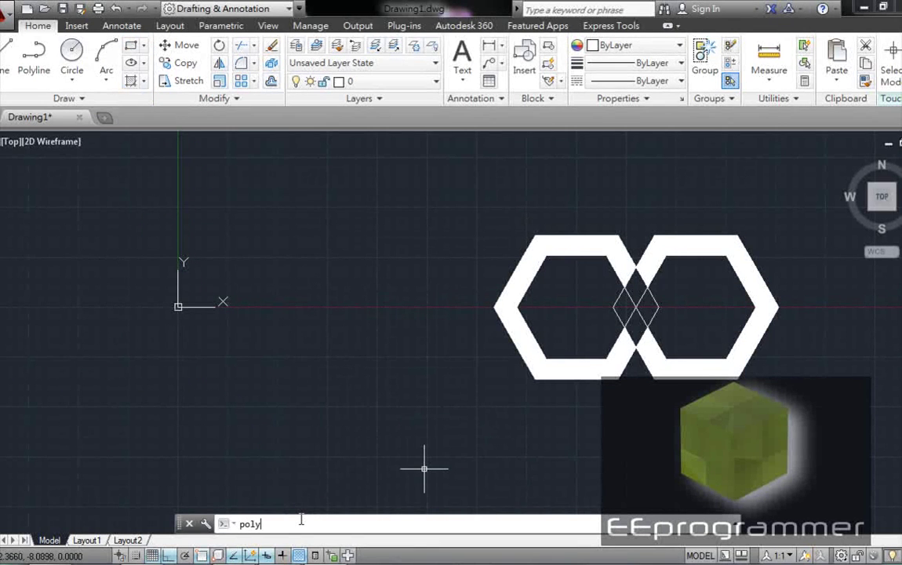
pyautogui.press('Return')
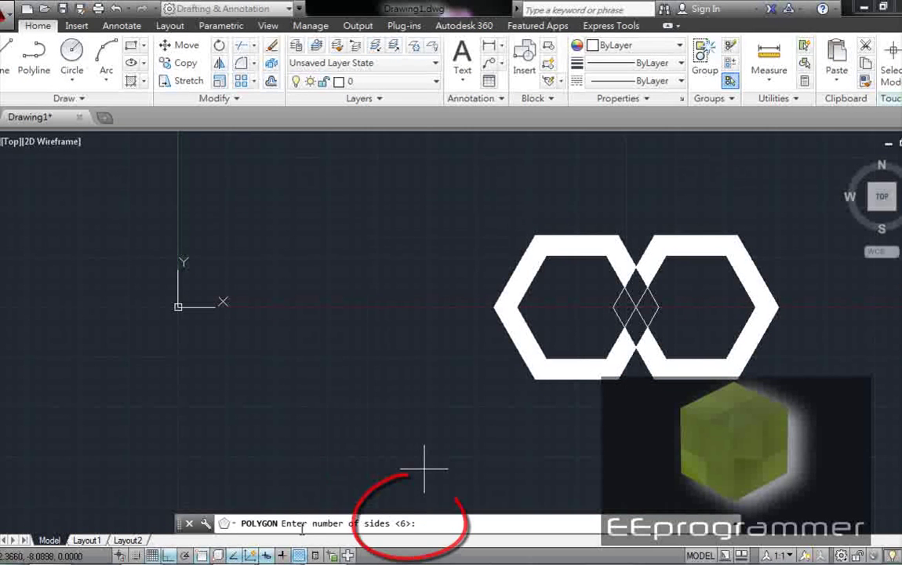
pyautogui.write('6')
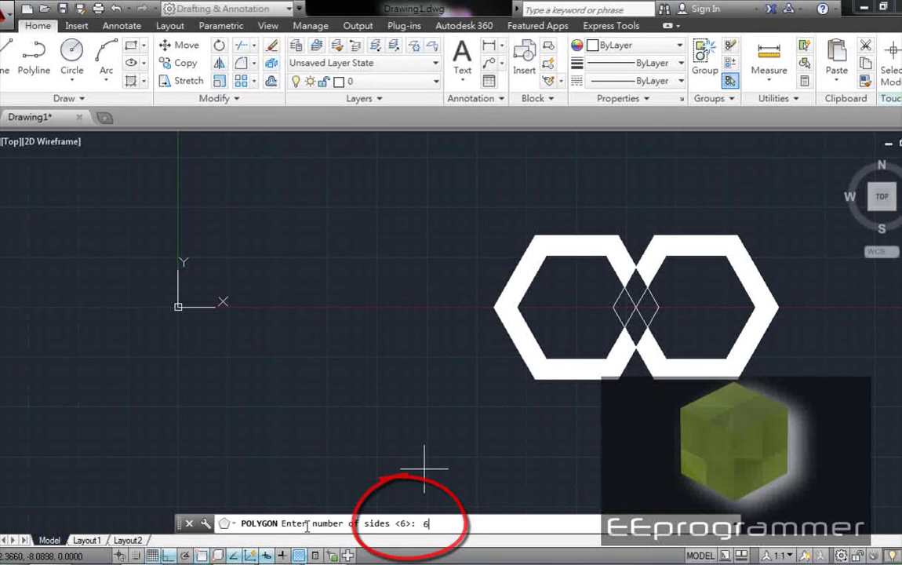
pyautogui.press('Return')
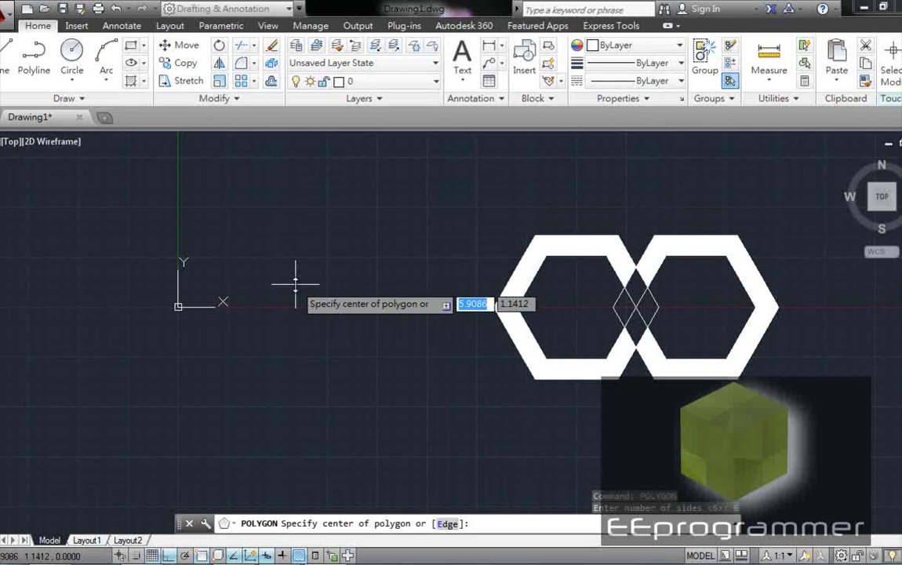
pyautogui.write('0,0')
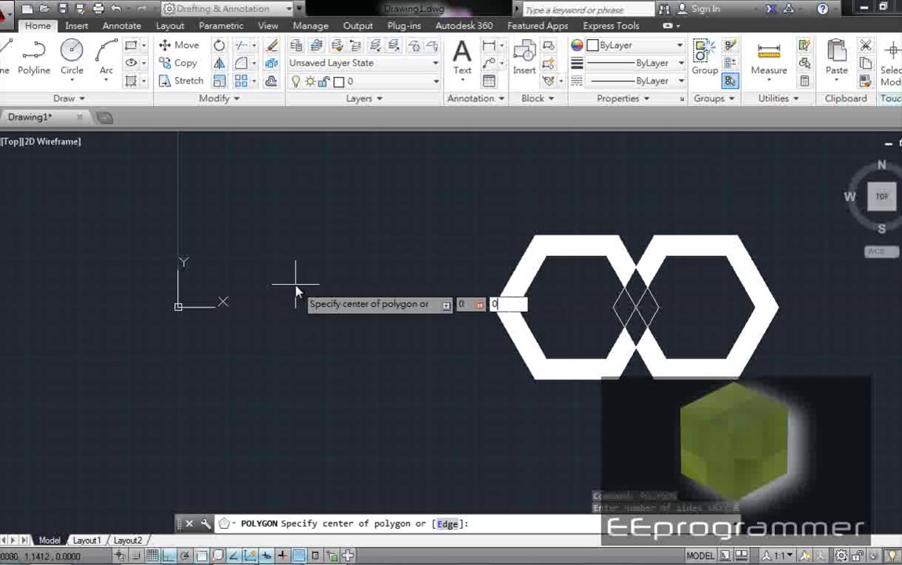
pyautogui.press('Return')
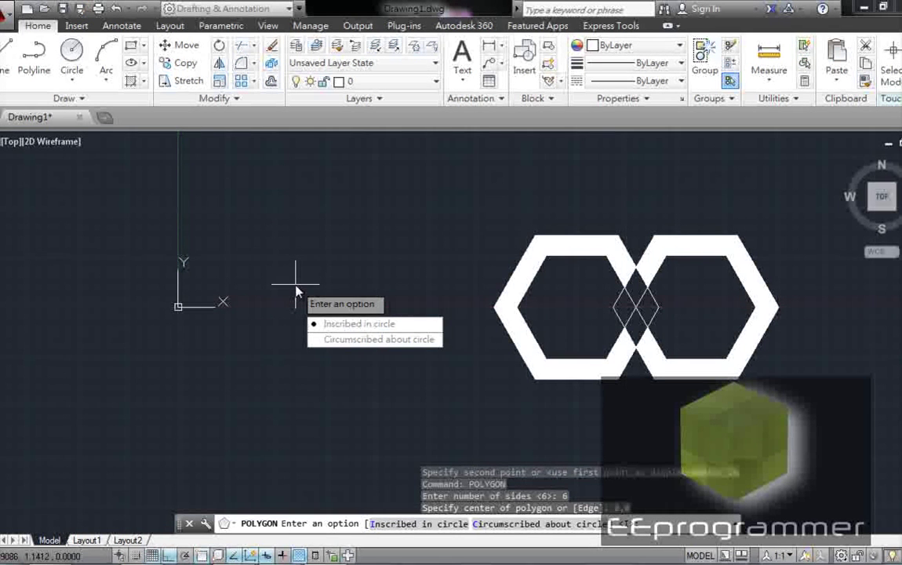
pyautogui.press('Return')
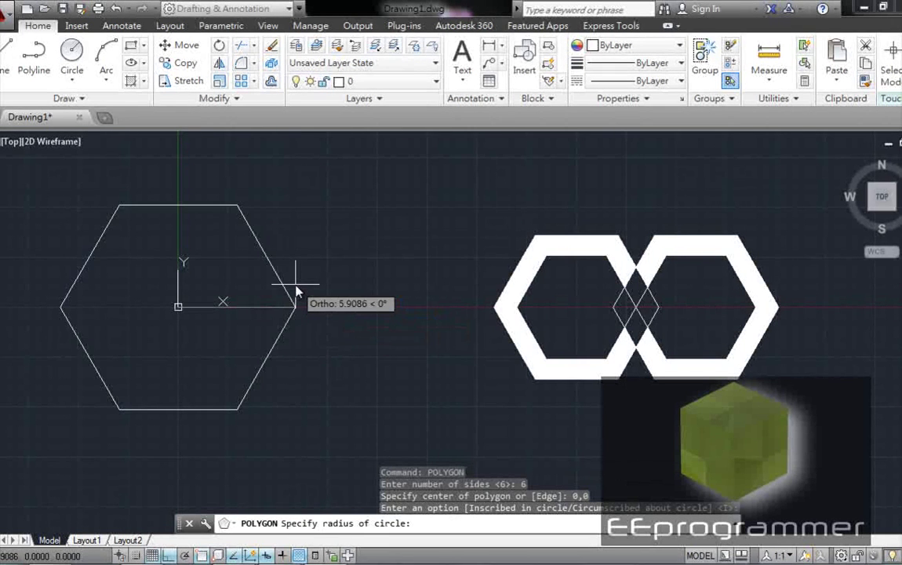
pyautogui.write('3')
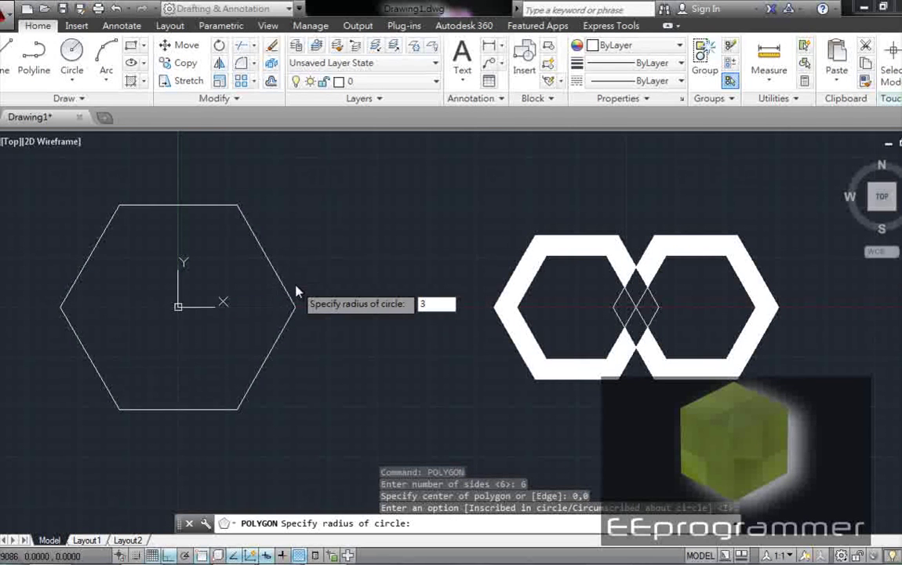
pyautogui.press('Return')
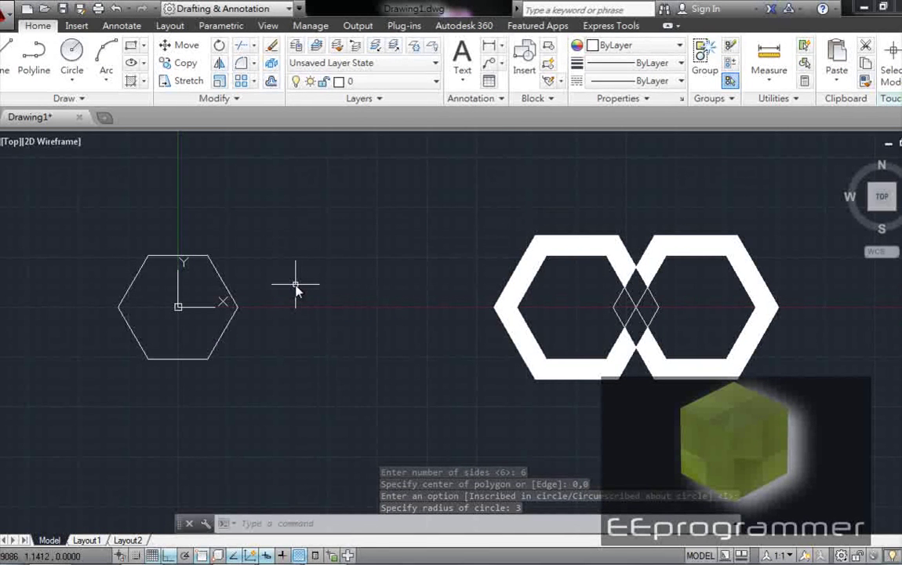
# - Draw a second 6-sided inscribed polygon of radius 3 centred at 6,0
pyautogui.write('polygo')
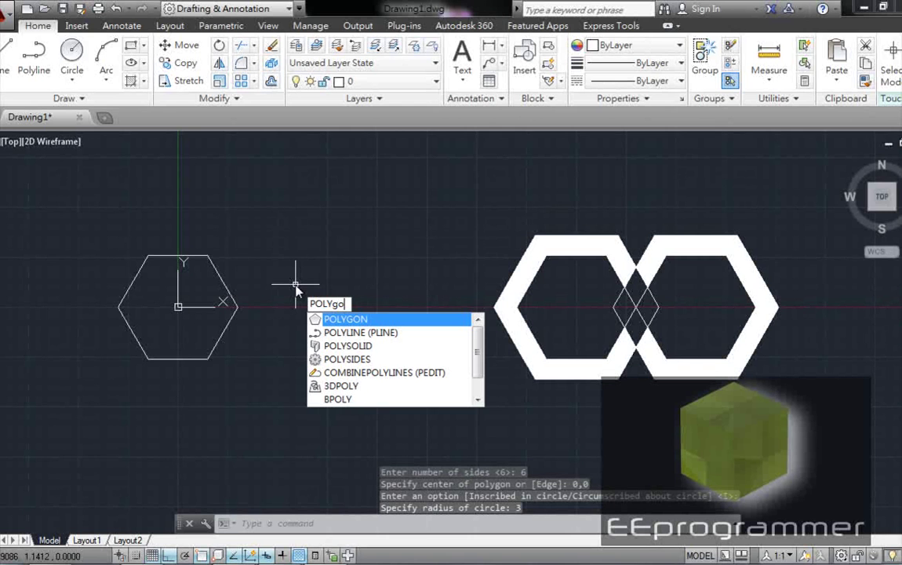
pyautogui.press('Return')
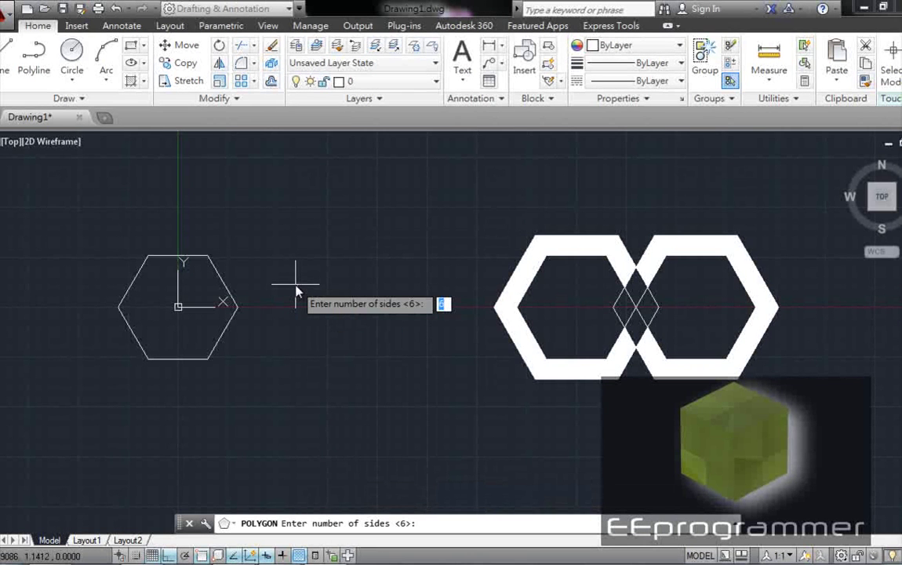
pyautogui.write('6')
pyautogui.press('Return')
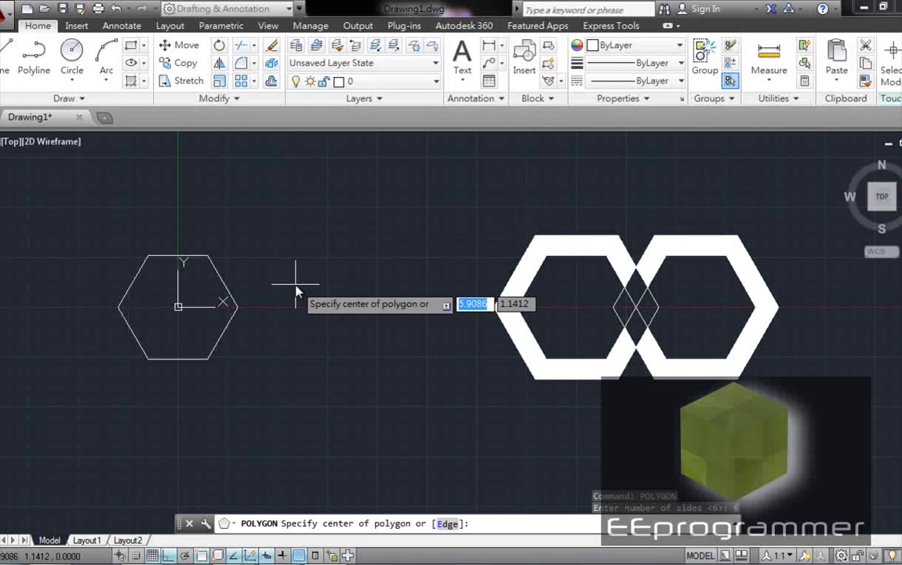
pyautogui.write('6,0')
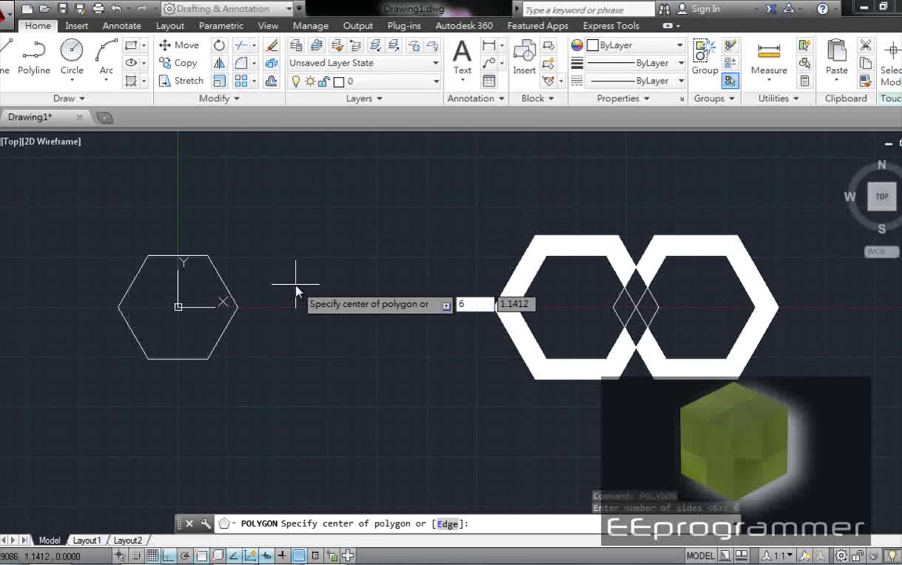
pyautogui.press('Return')
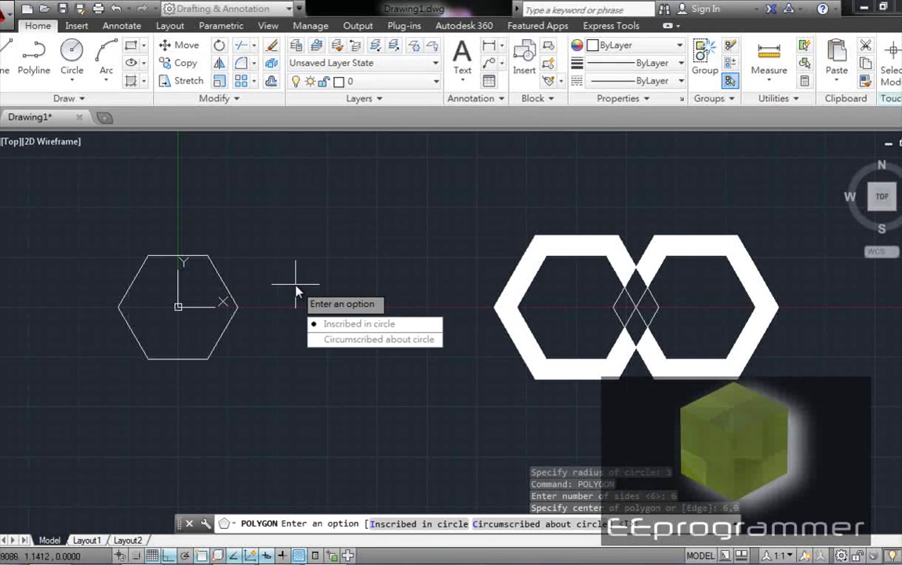
pyautogui.press('Return')
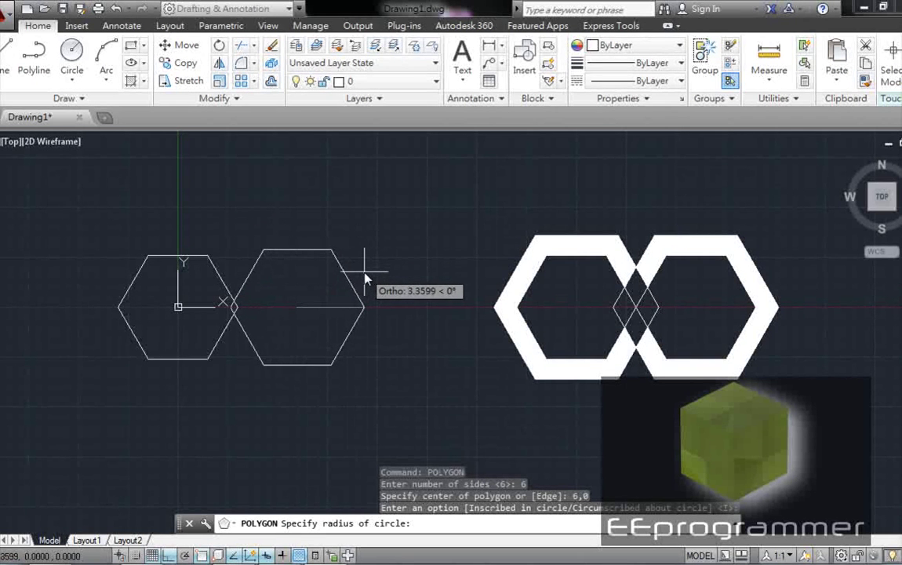
pyautogui.write('3')
pyautogui.press('Return')
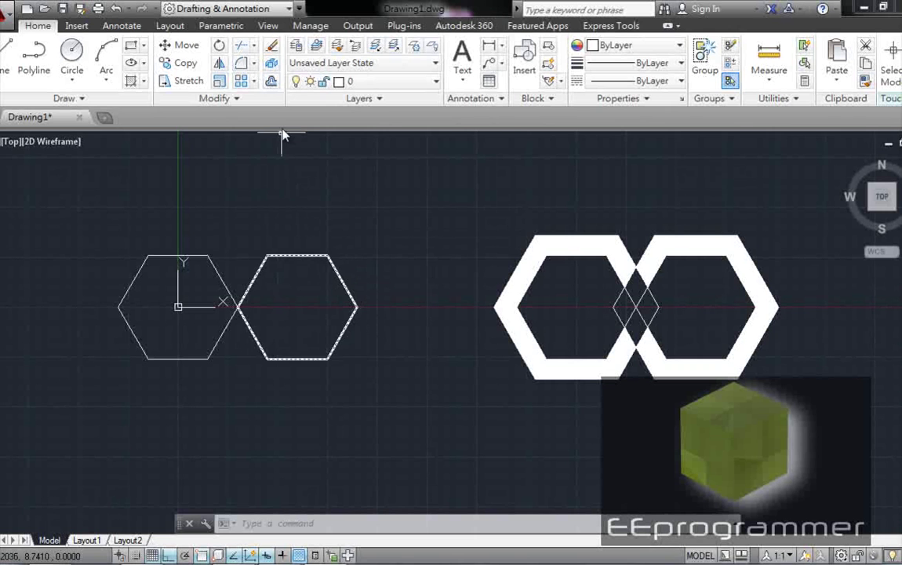
# - Offset the left and right hexagons outward by a distance of 1
pyautogui.click(273, 83)
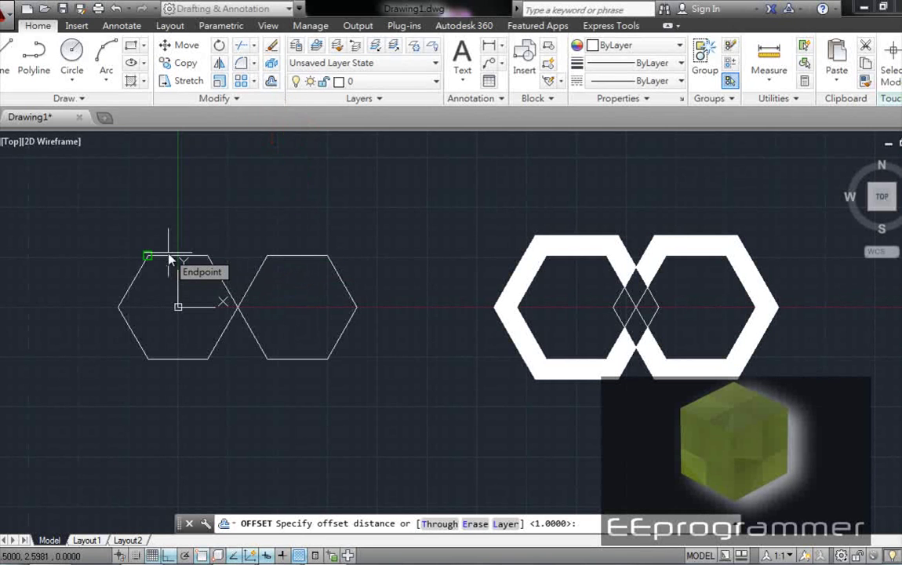
pyautogui.write('1')
pyautogui.press('Return')
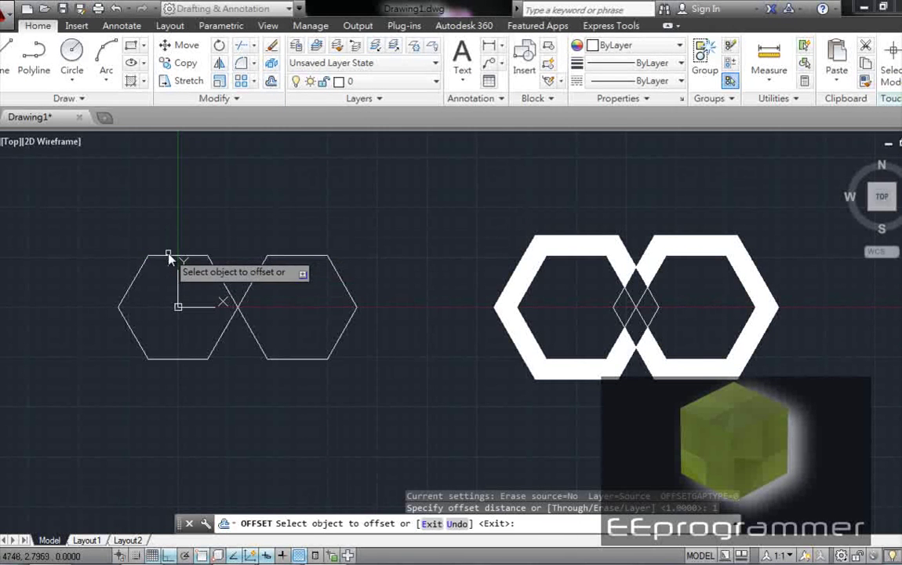
pyautogui.click(169, 260)
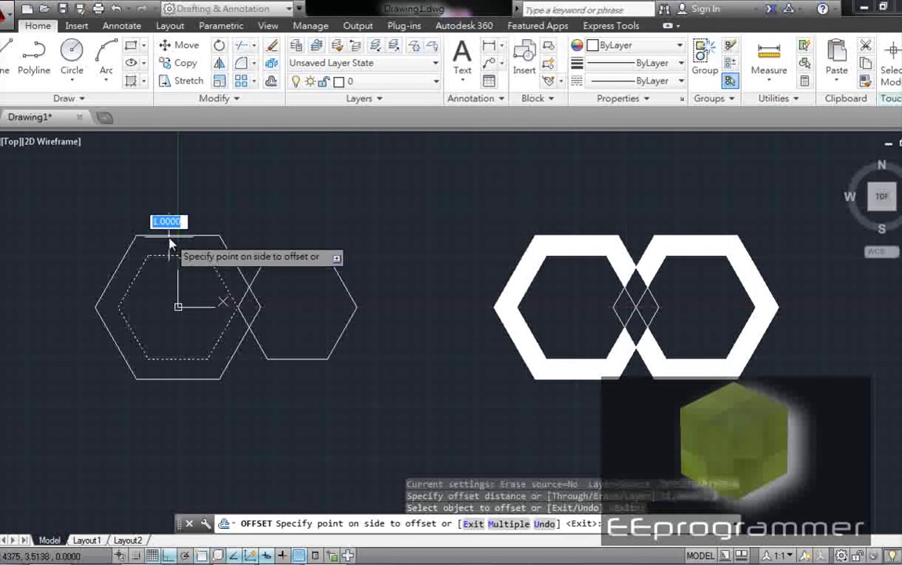
pyautogui.click(157, 222)
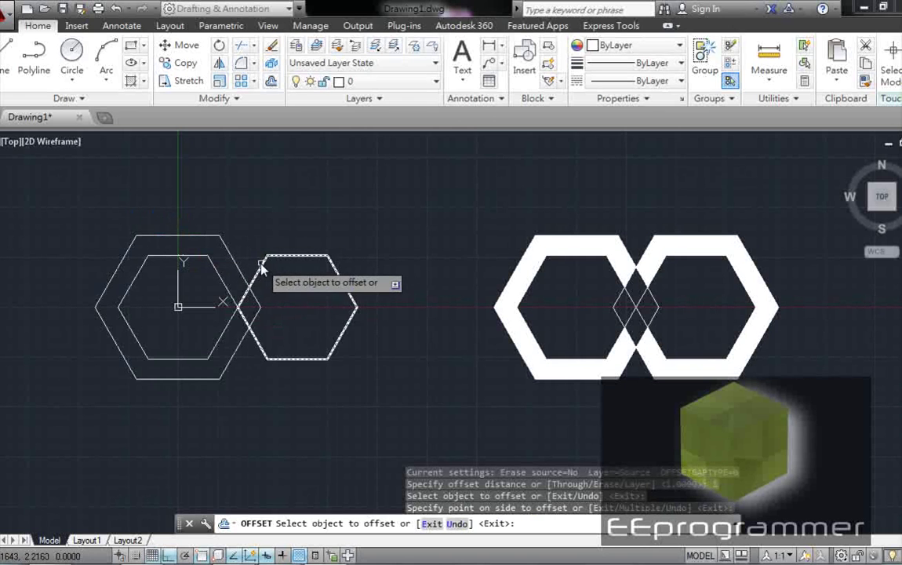
pyautogui.click(261, 265)
pyautogui.click(265, 256)
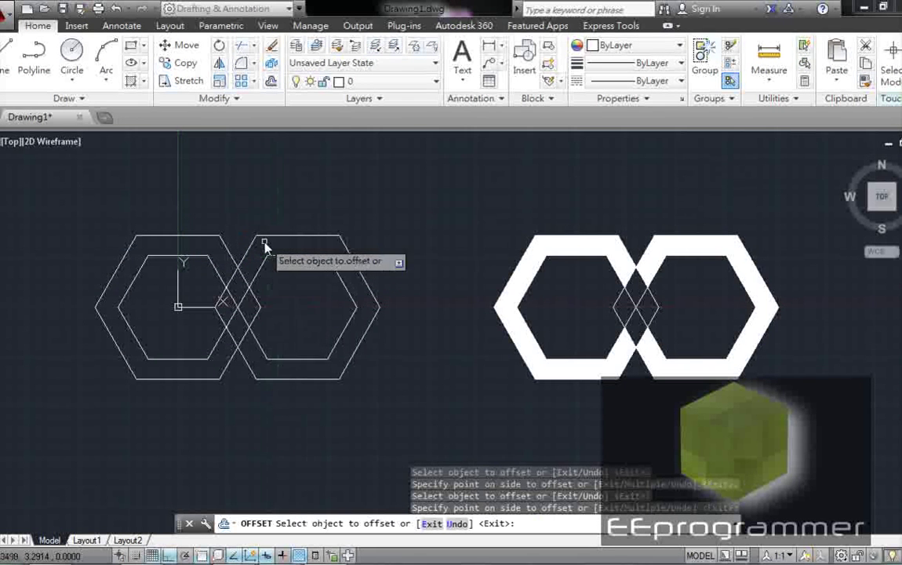
# - Fill the left and right hexagonal rings with the SOLID hatch pattern
pyautogui.click(131, 81)
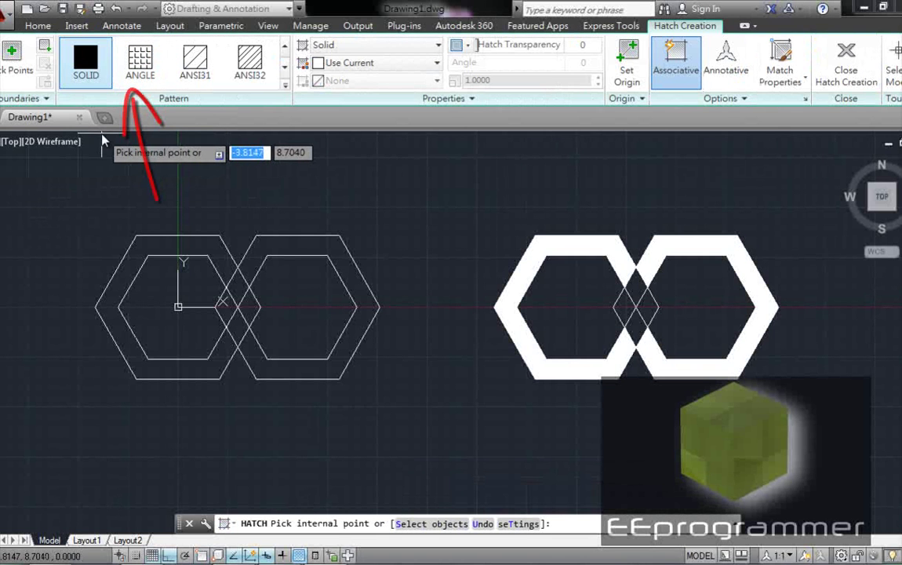
pyautogui.click(286, 84)
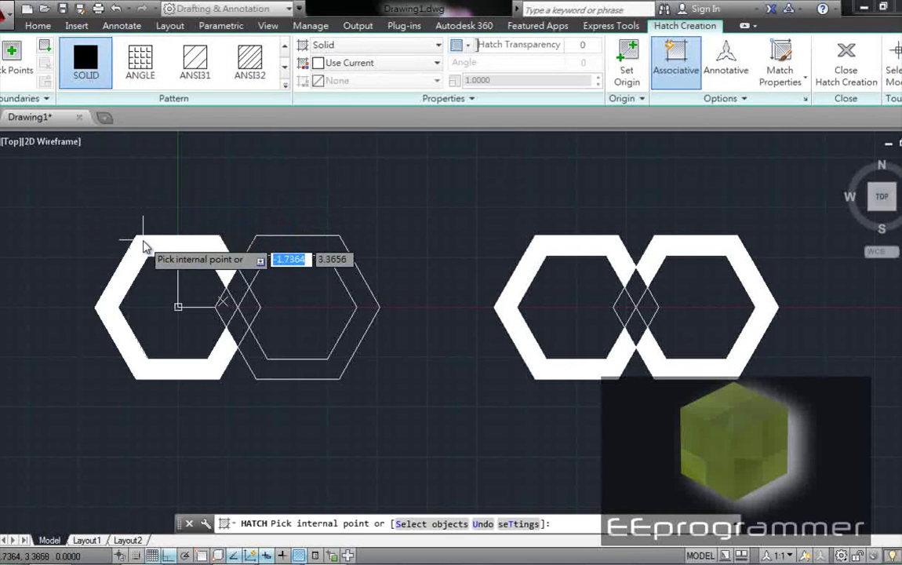
pyautogui.click(143, 250)
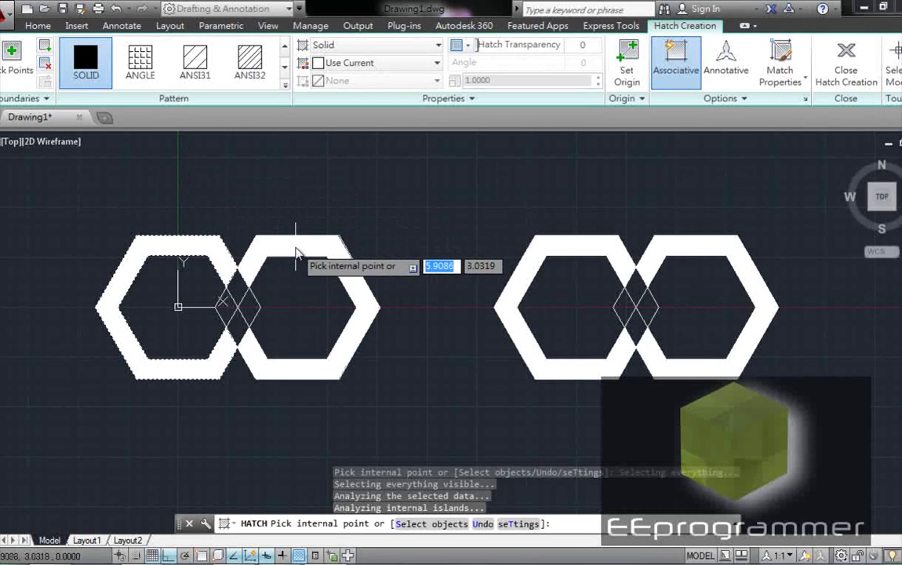
pyautogui.click(297, 253)
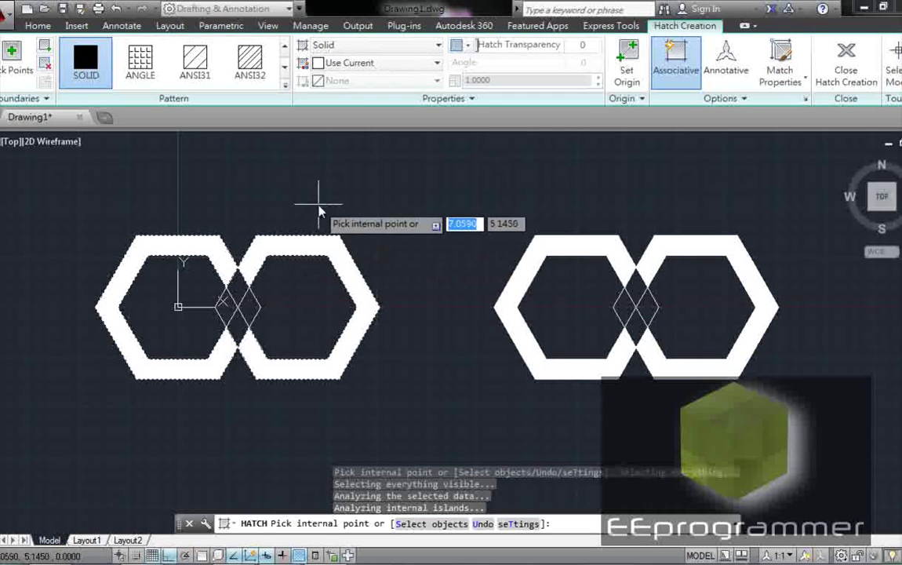
pyautogui.press('Escape')
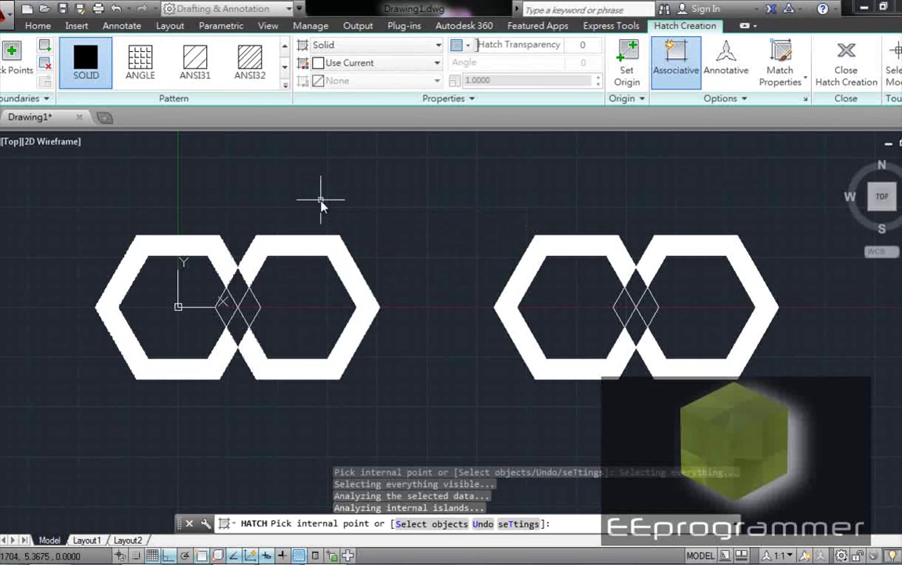